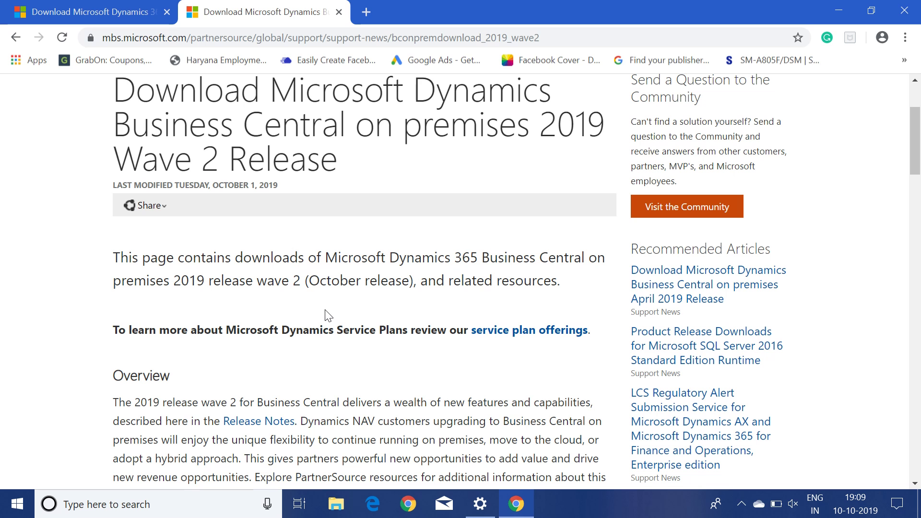
Step: Start downloading the W1 package from the Business Central on premises product downloads
scroll(322, 235, down, 2)
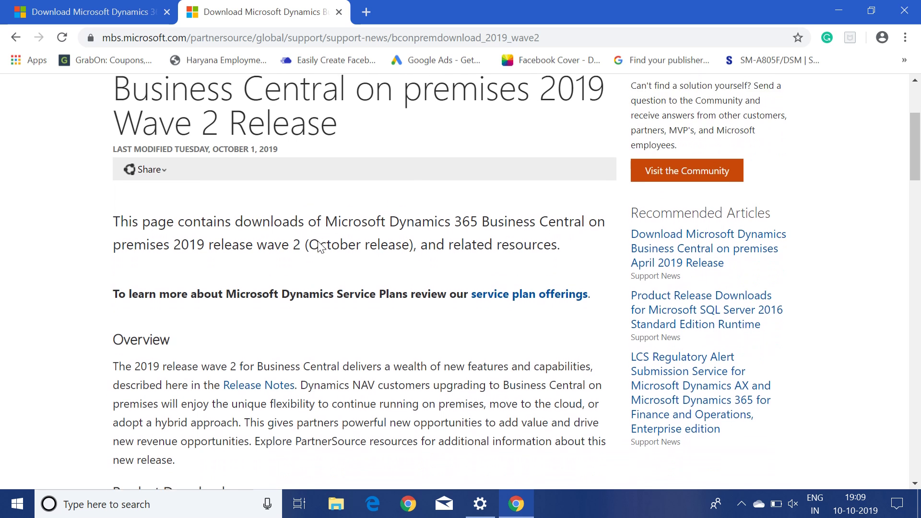
scroll(319, 242, down, 4)
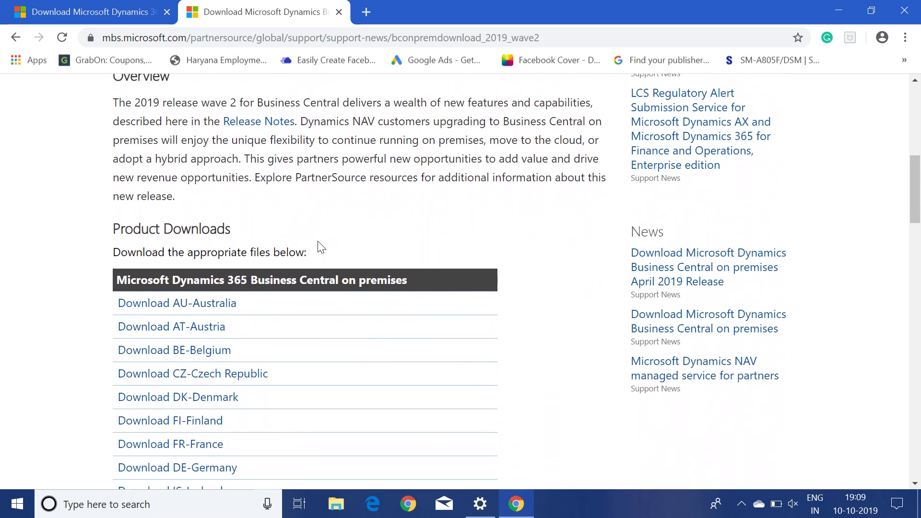
scroll(321, 247, down, 2)
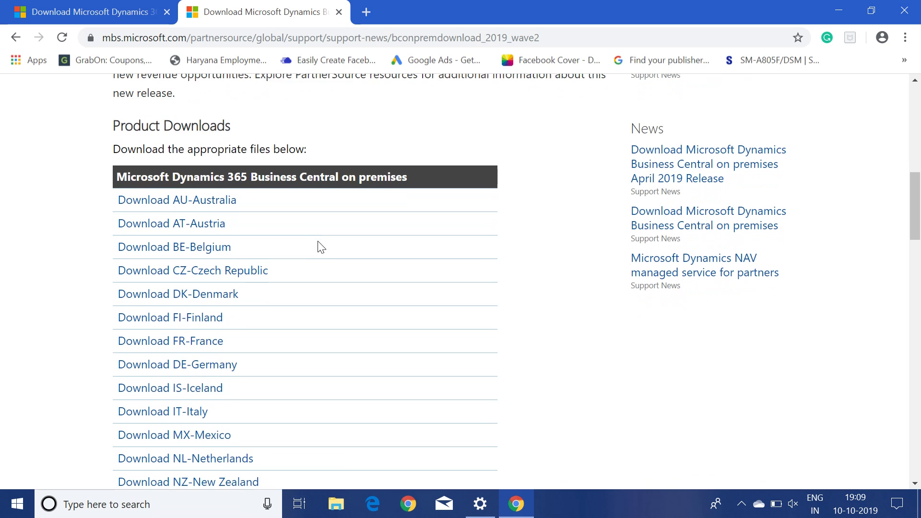
scroll(322, 247, down, 2)
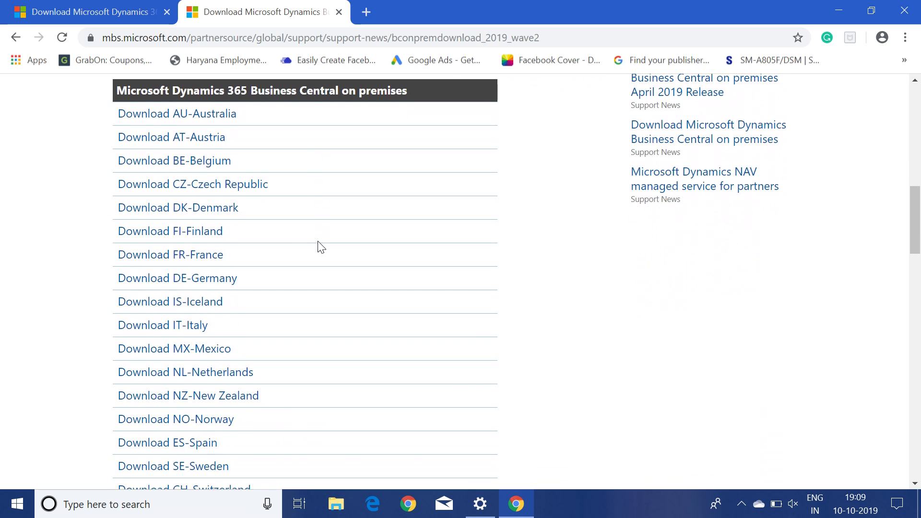
scroll(321, 247, down, 3)
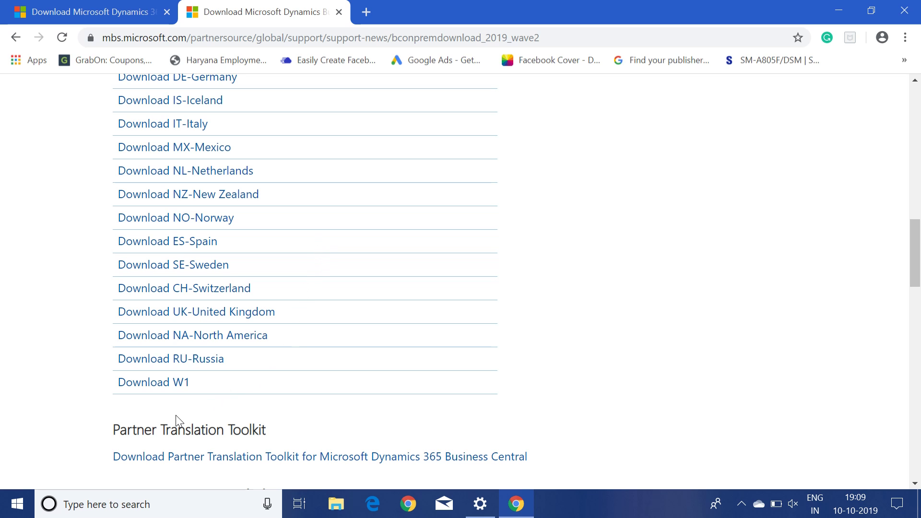
click(140, 387)
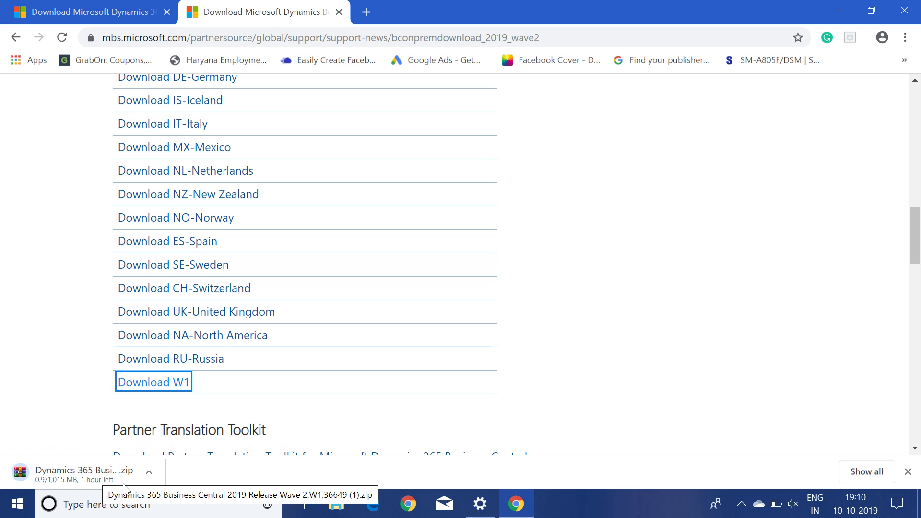
Step: Cancel the running download of the W1 package
click(150, 471)
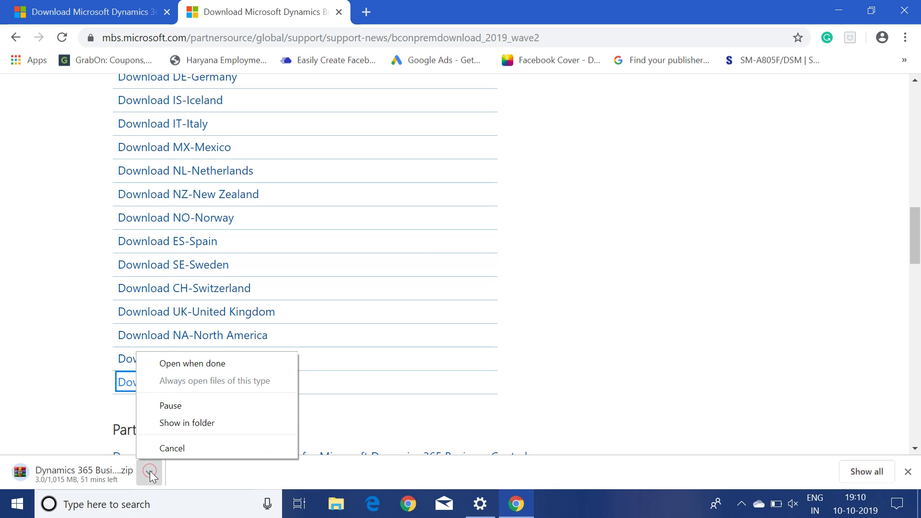
click(192, 451)
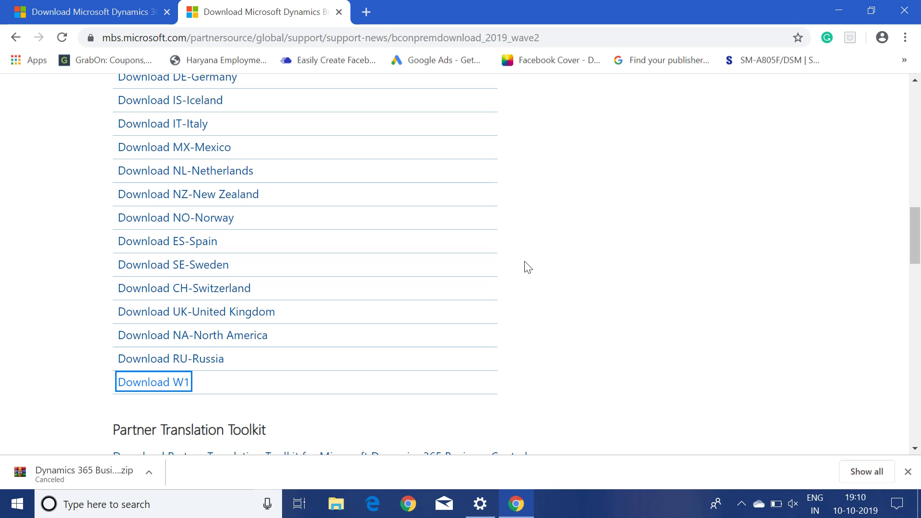
Step: Switch to File Explorer and open the Dynamics 365 Business Central 2019 Release Wave 2.W1.36649 folder in Downloads
click(337, 509)
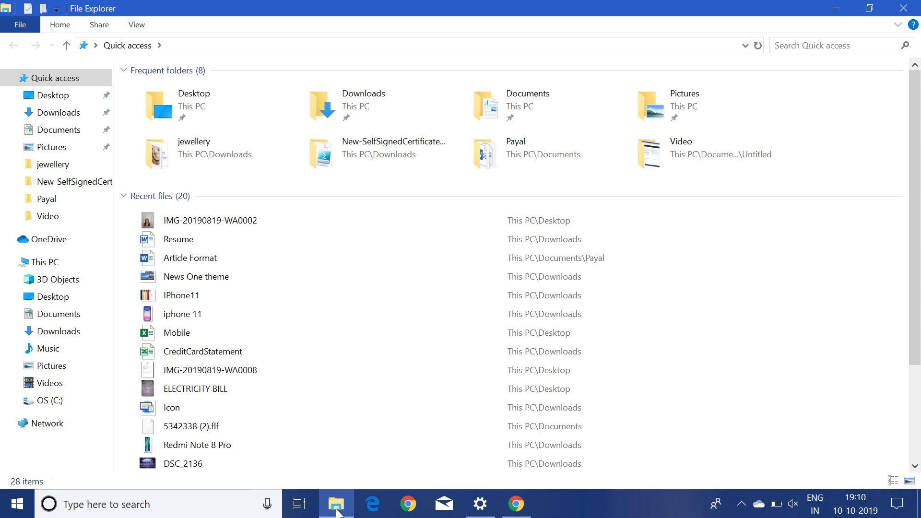
click(75, 118)
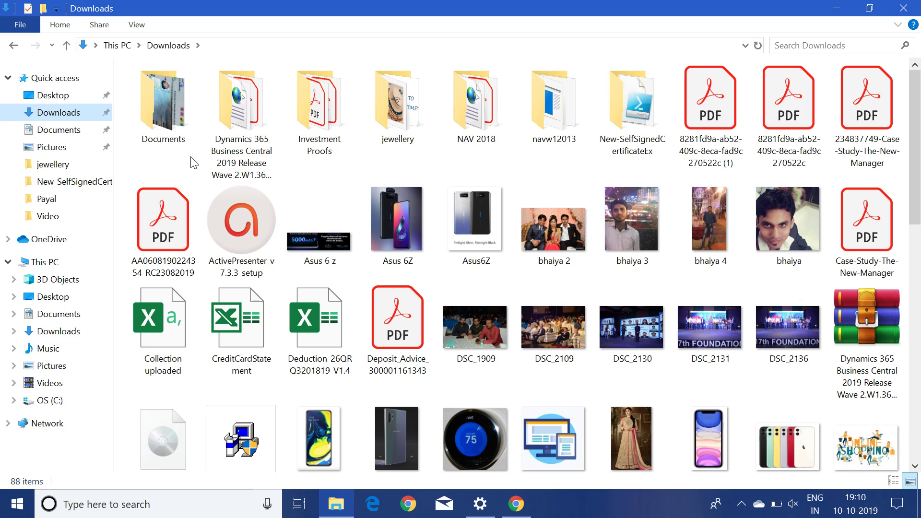
double_click(234, 136)
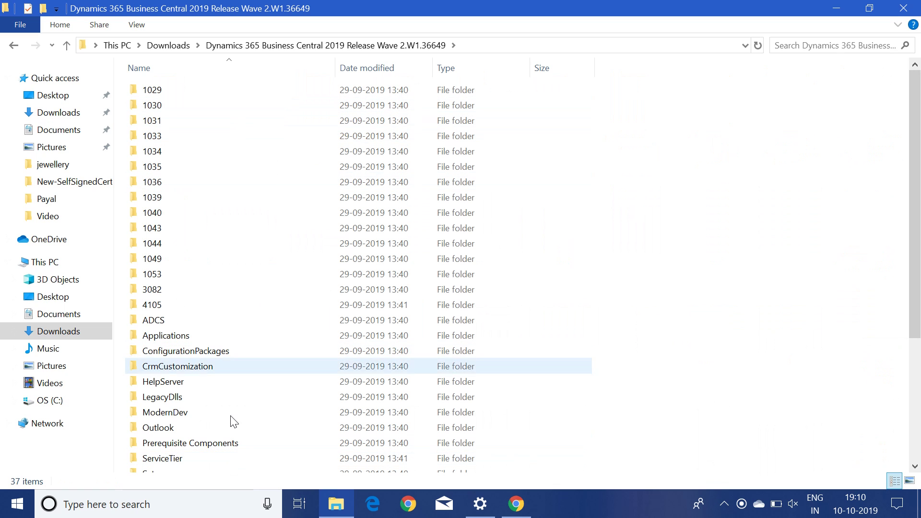
Step: Find the setup application at the end of the folder's file list and run it
key(Down)
key(Down)
key(h)
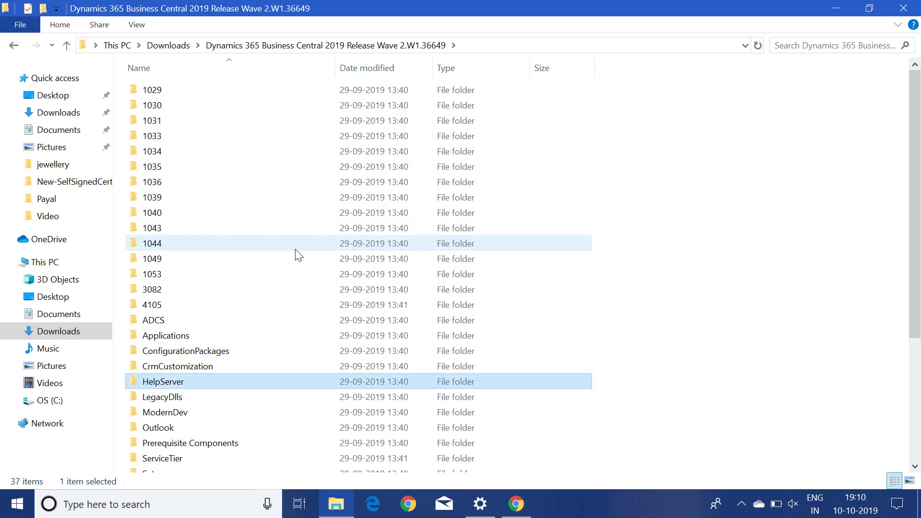
key(End)
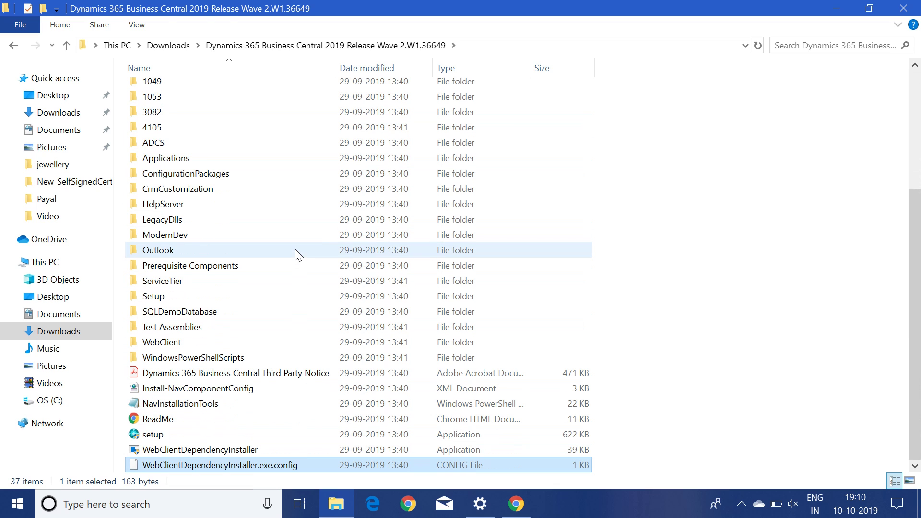
key(Up)
key(Up)
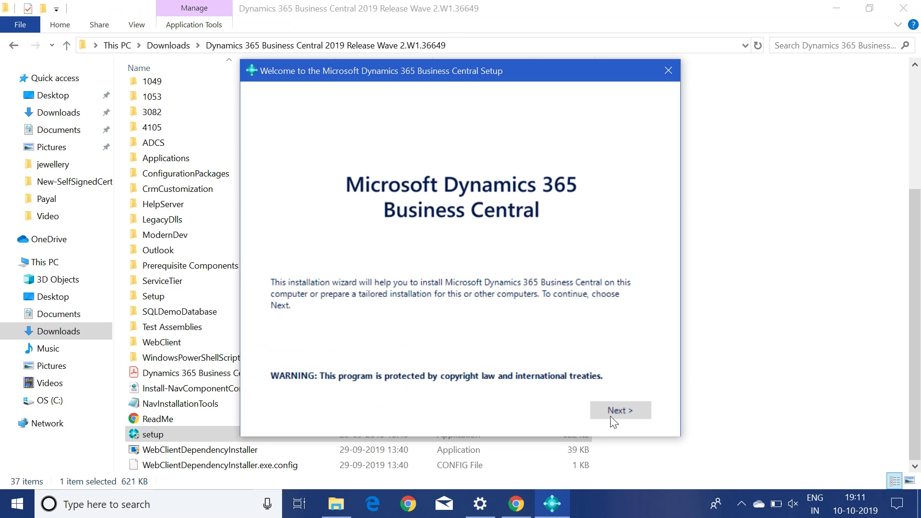
Step: Customize the Developer installation from the advanced installation options and continue with the chosen components to the parameters
click(614, 422)
click(614, 421)
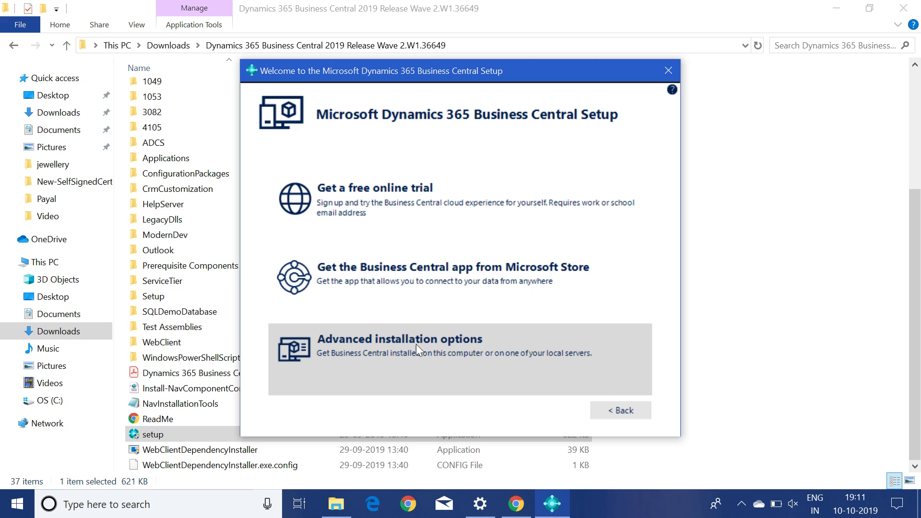
click(450, 354)
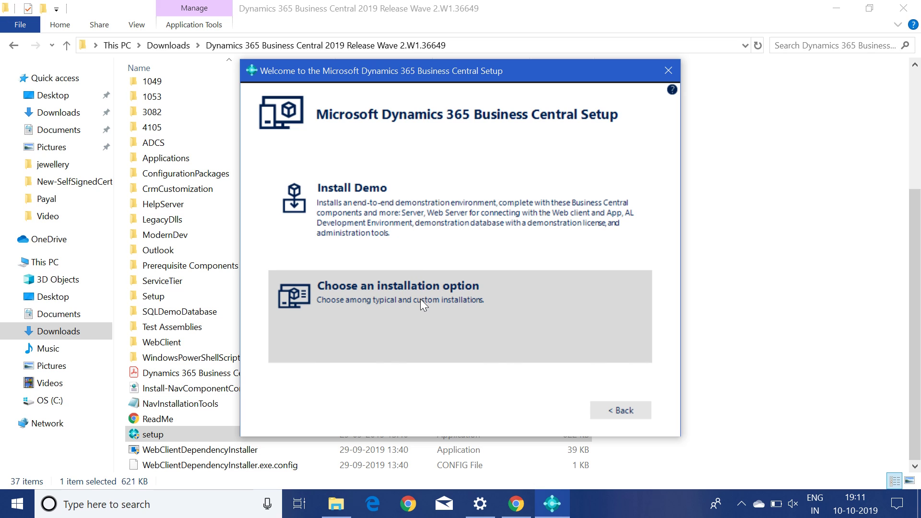
click(421, 300)
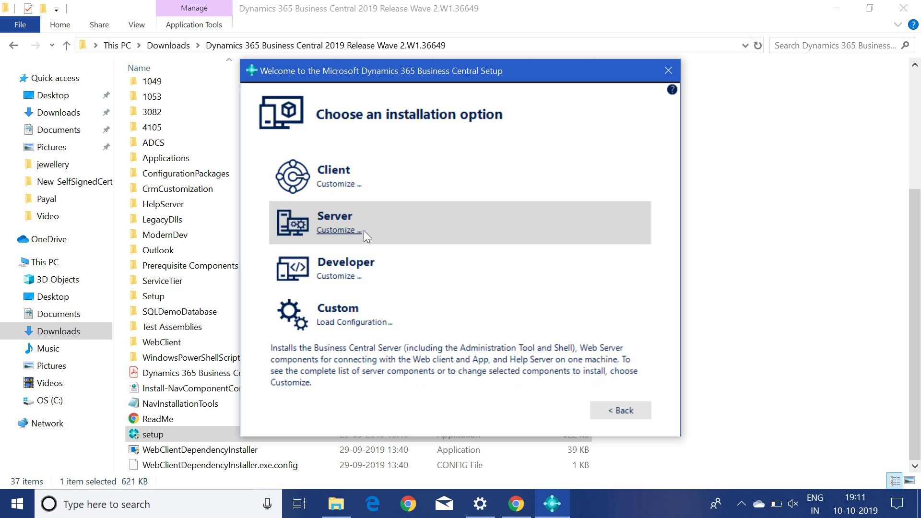
click(338, 276)
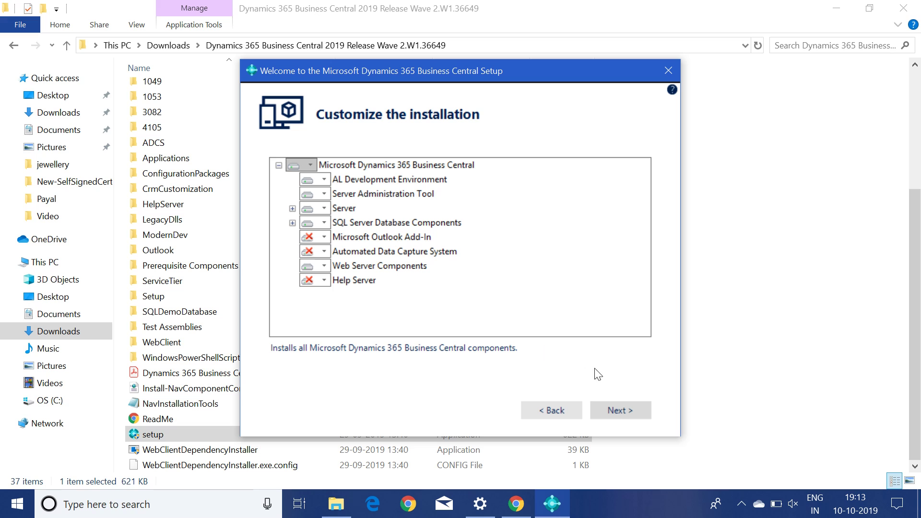
click(614, 407)
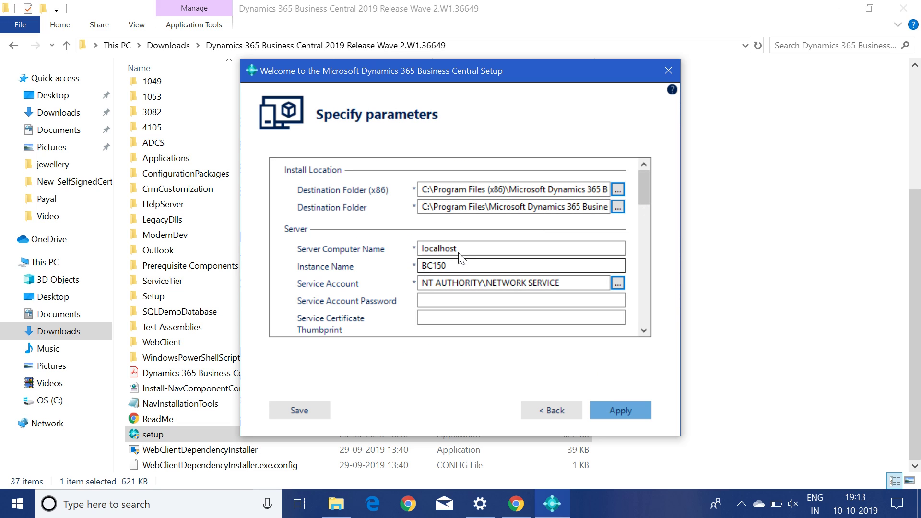
click(483, 256)
drag(453, 251, 399, 249)
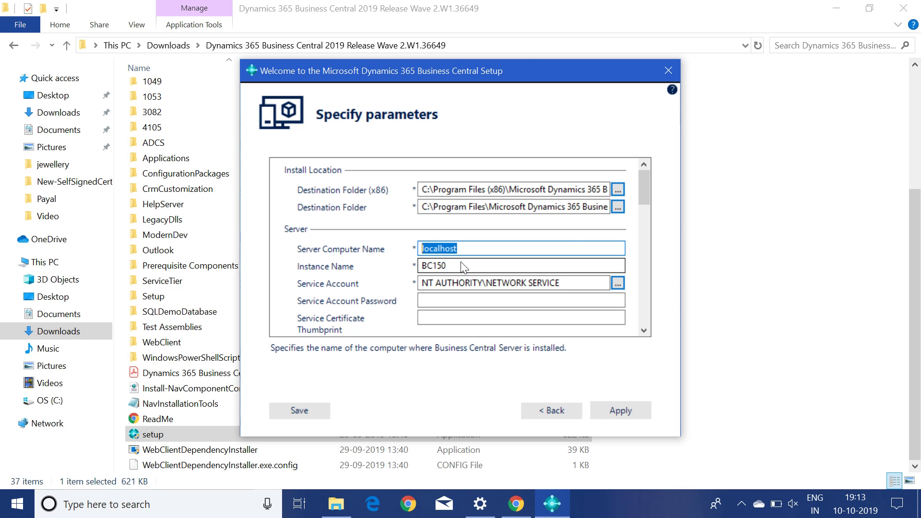
click(517, 252)
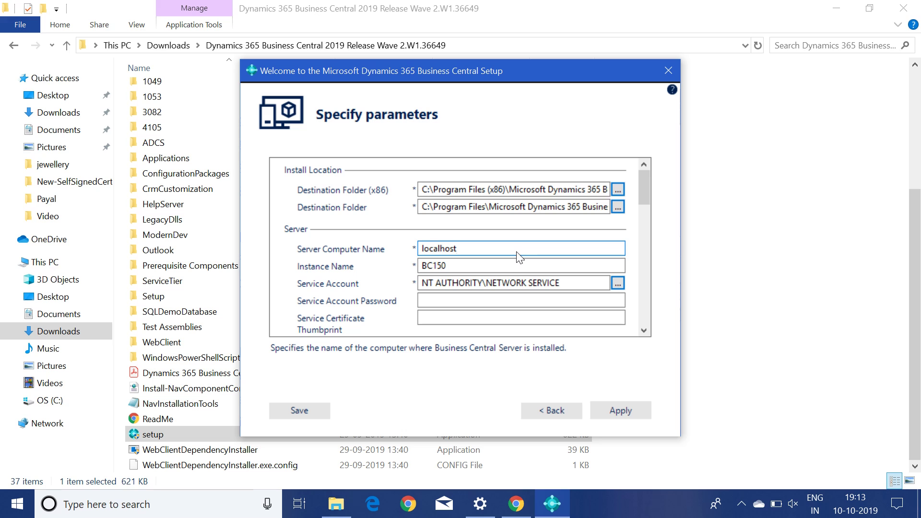
drag(517, 252, 403, 253)
drag(460, 262, 411, 268)
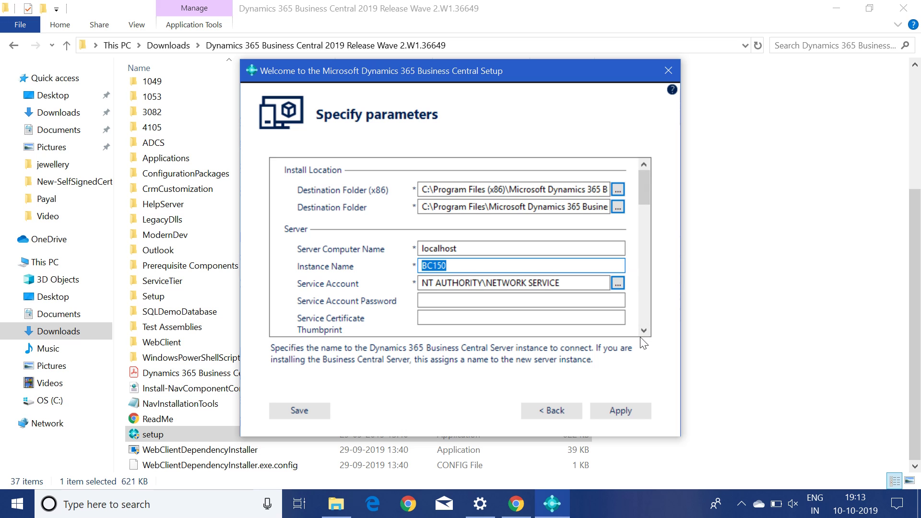
Step: Set the Management Services Port to 8045, the Client Services Port to 8046 and the SOAP Services Port to 8047
drag(643, 330, 644, 330)
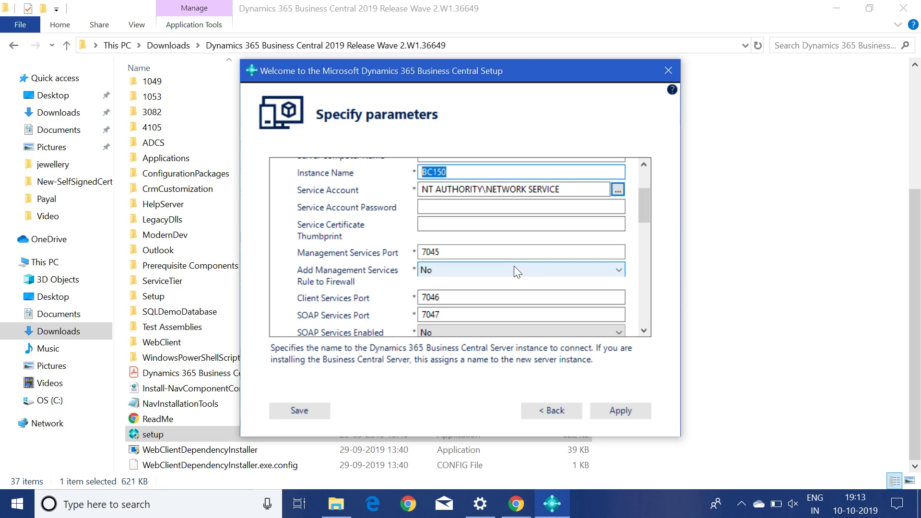
click(426, 253)
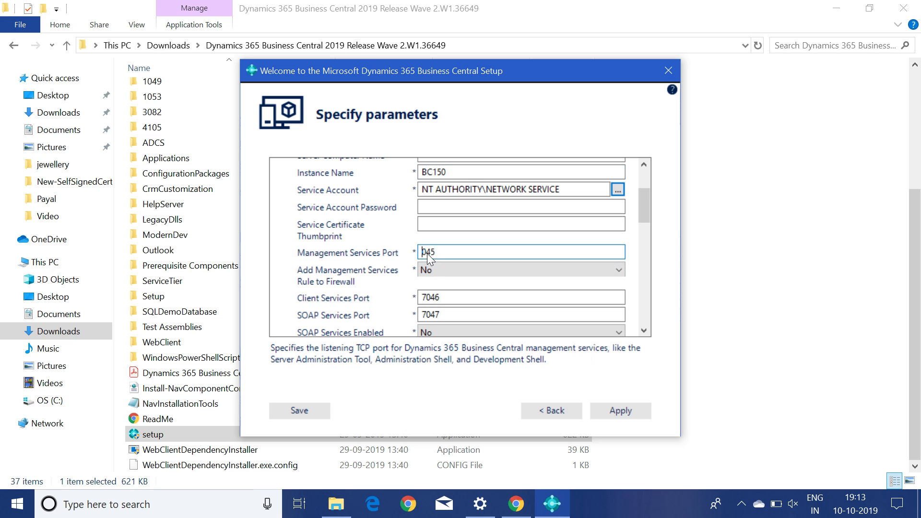
key(Tab)
key(Tab)
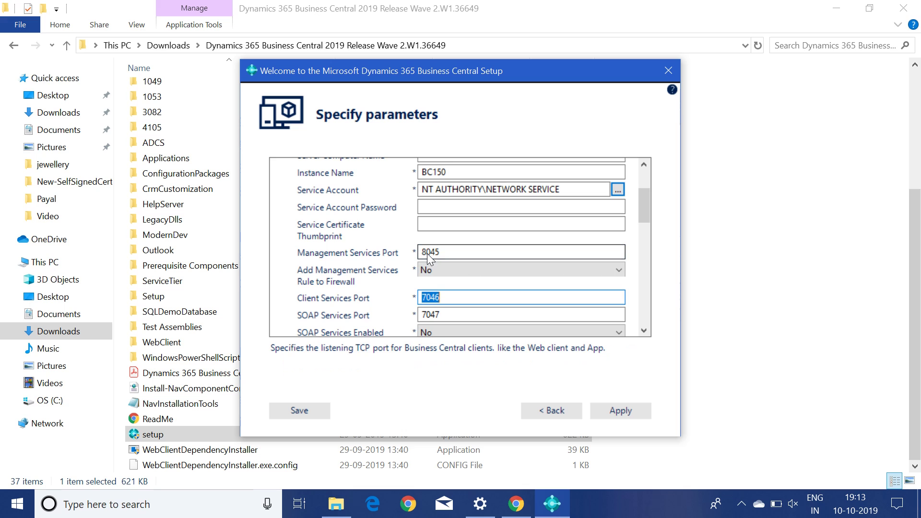
text(8046)
key(Tab)
text(8047)
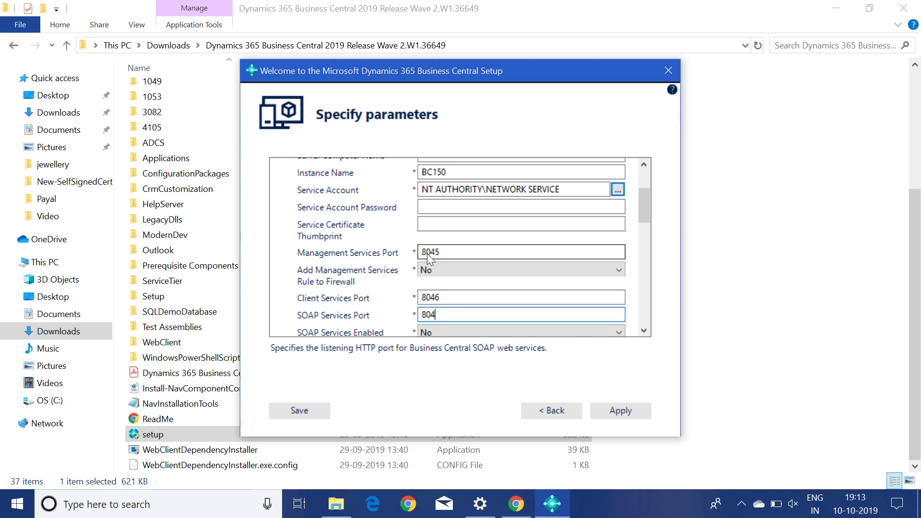
Step: Set the OData Services Port to 8048 and the Developer Services Port to 8049
key(Tab)
key(Tab)
text(804)
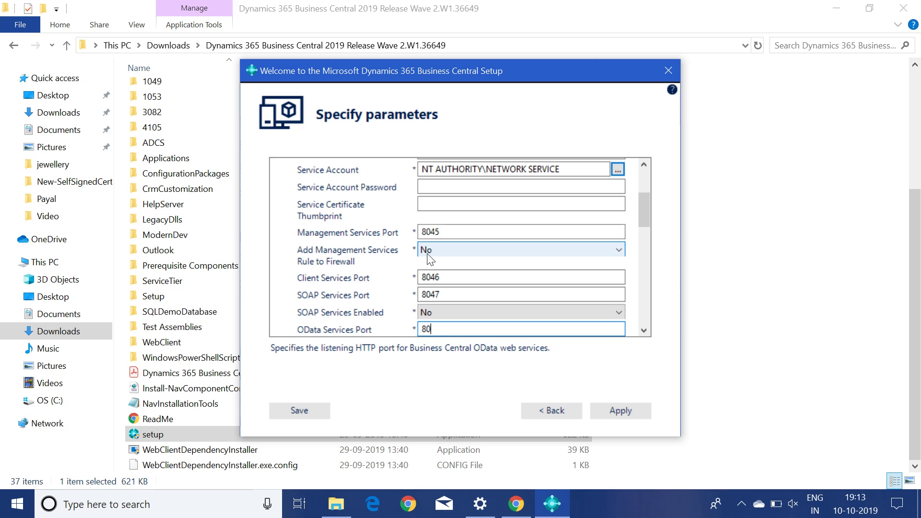
text(8)
key(Tab)
key(Tab)
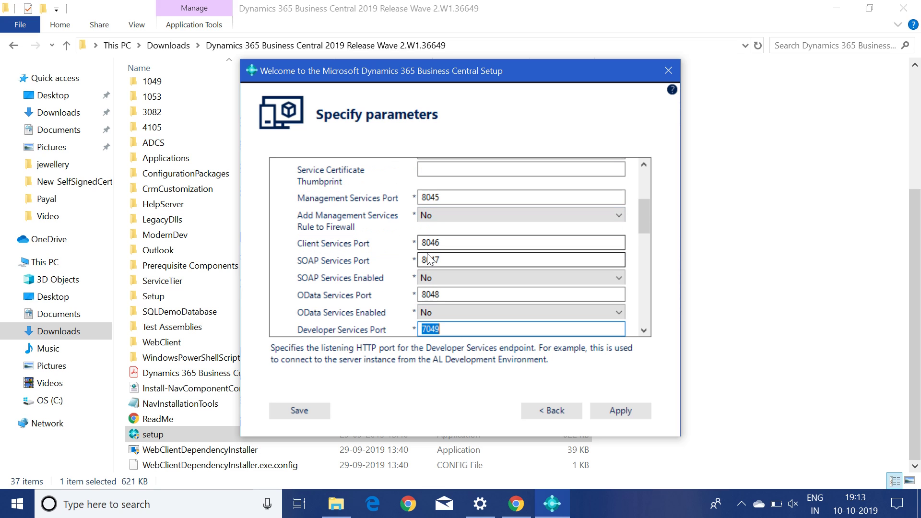
text(8049)
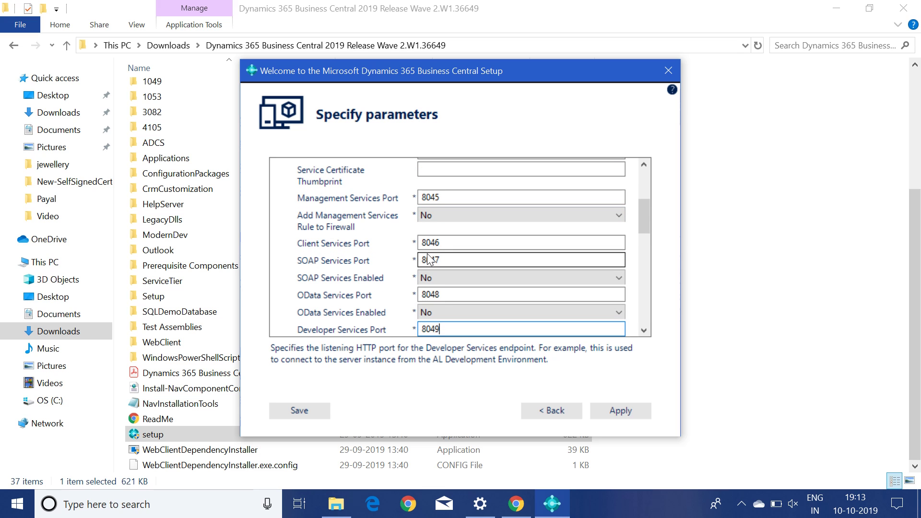
Step: Review the remaining client authentication, SQL Server database and public URL parameters
key(Tab)
key(Tab)
key(Tab)
key(Tab)
key(Tab)
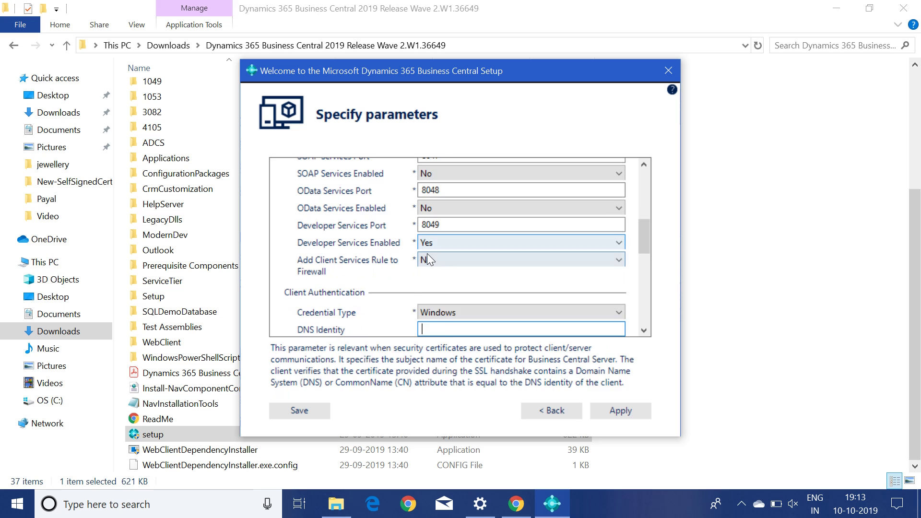
key(Tab)
key(Tab)
key(Tab)
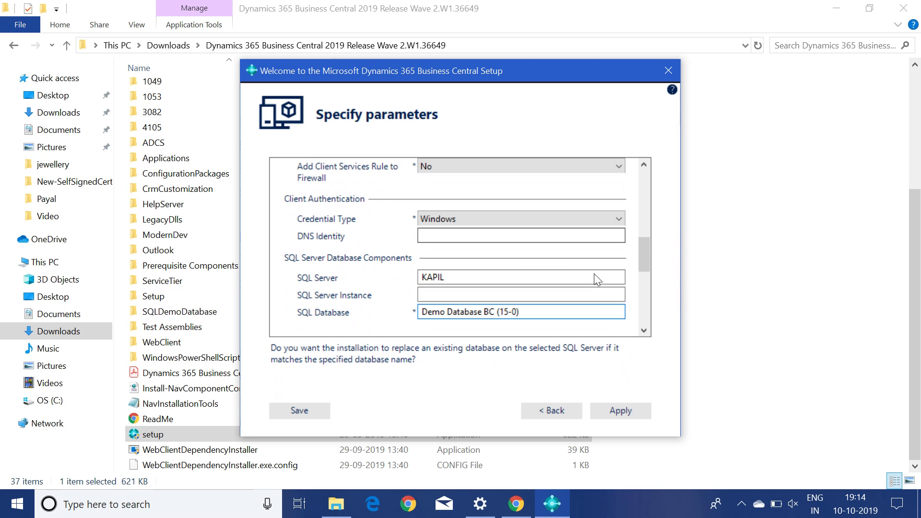
key(Tab)
key(Tab)
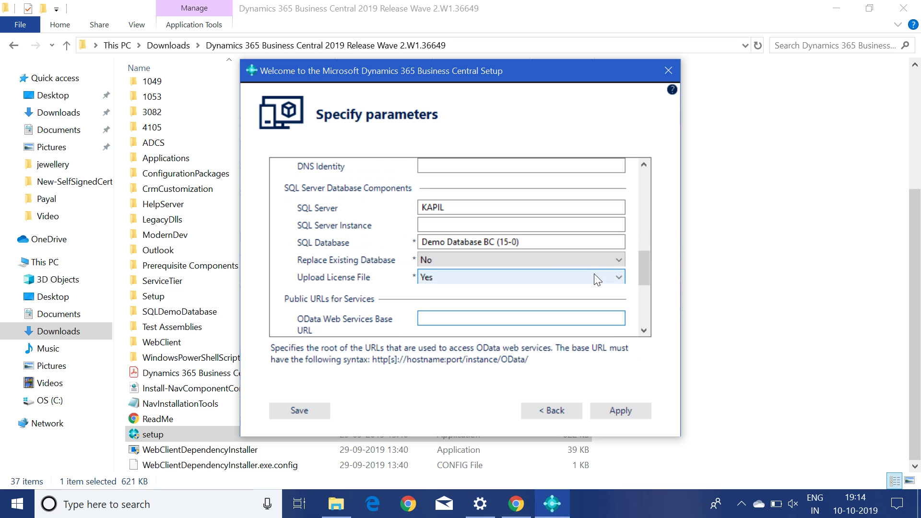
key(Tab)
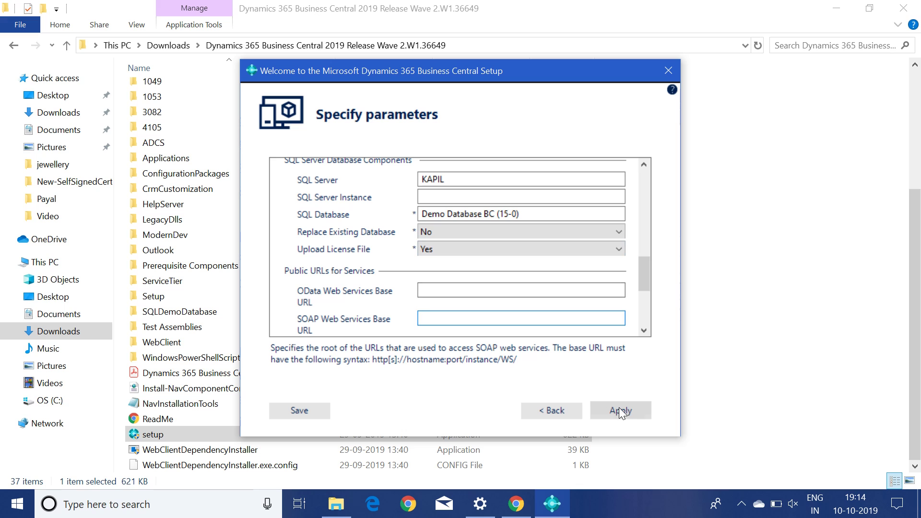
Step: Try to apply the parameters with Replace Existing Database set to No
click(629, 415)
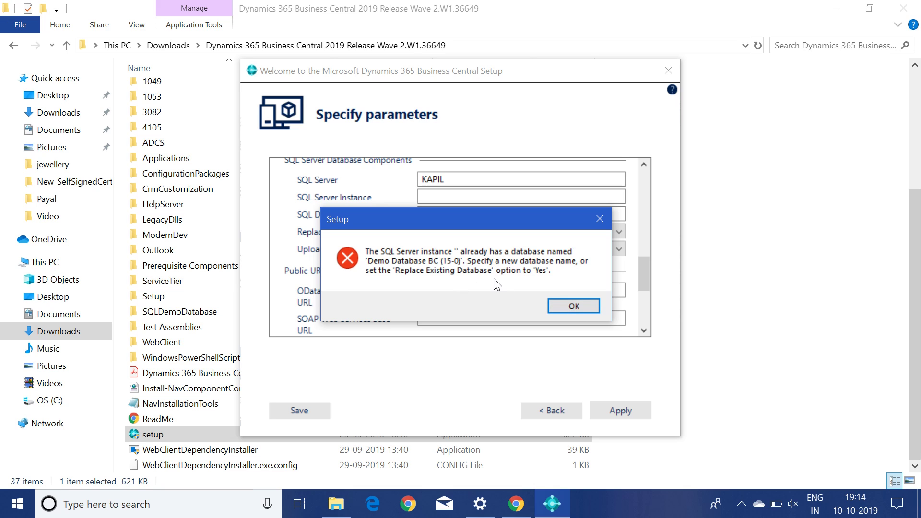
click(581, 311)
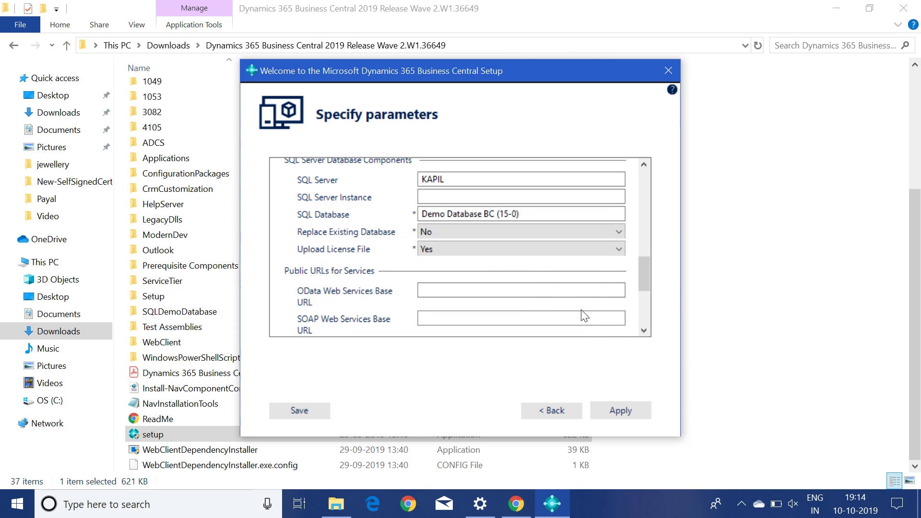
click(635, 416)
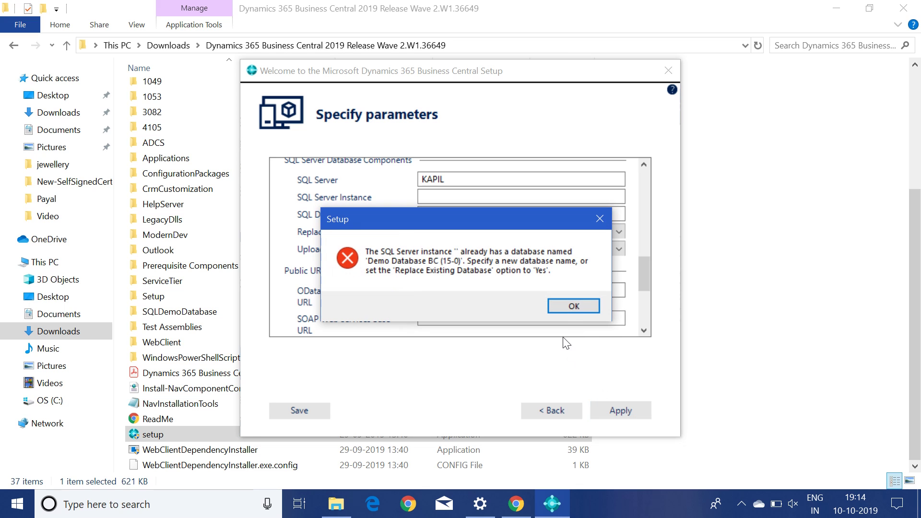
click(571, 304)
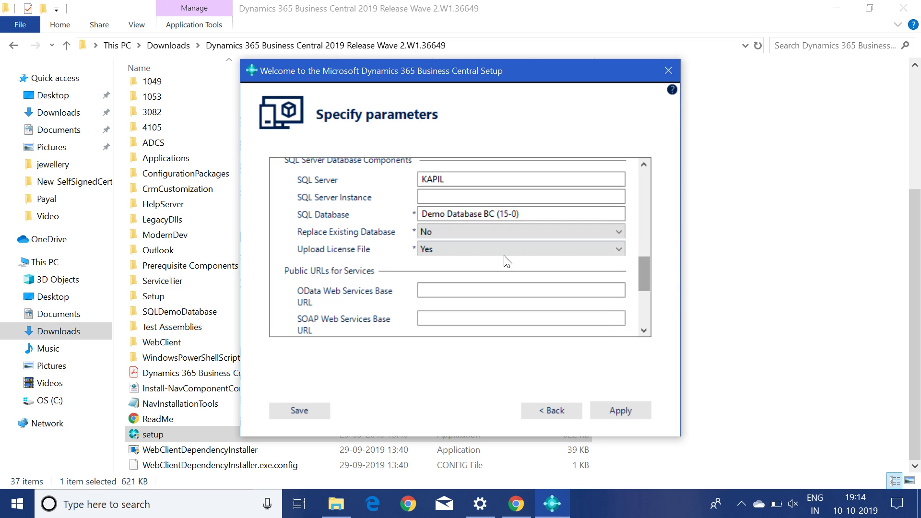
Step: Set Replace Existing Database to Yes and apply the parameters to start the installation
click(487, 234)
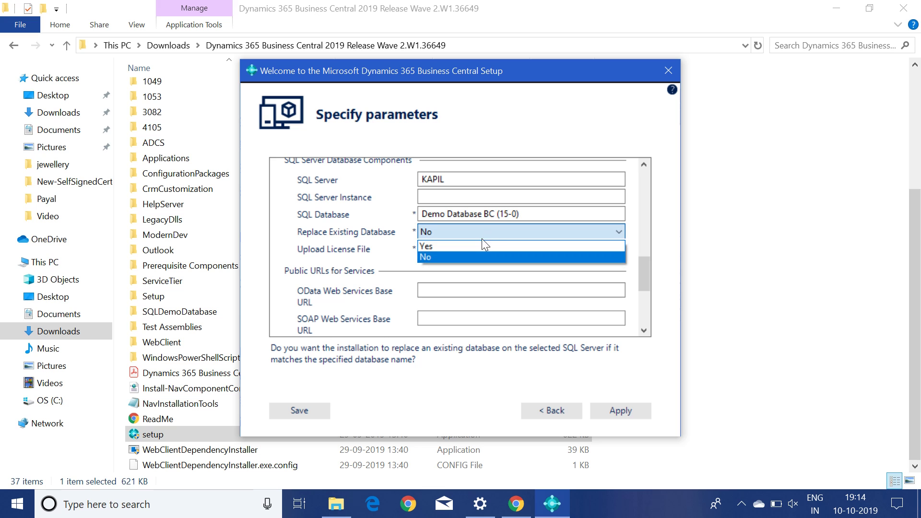
click(479, 243)
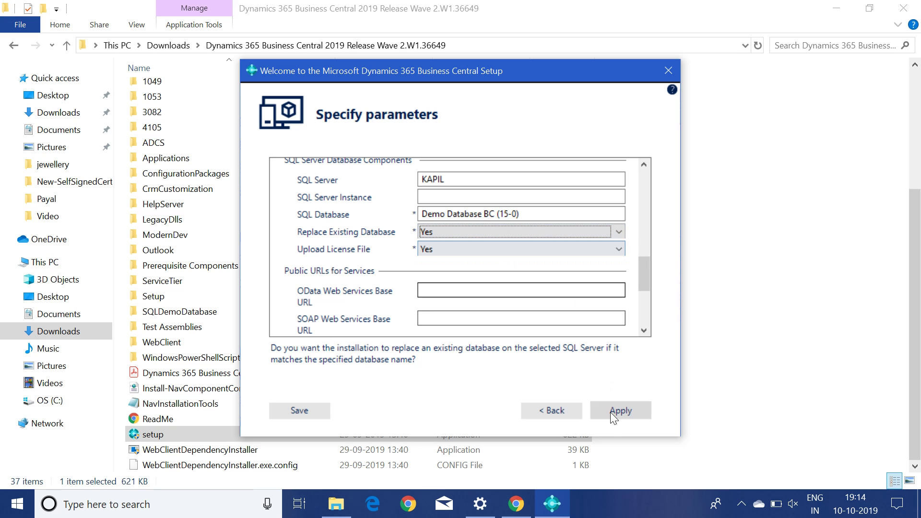
click(627, 414)
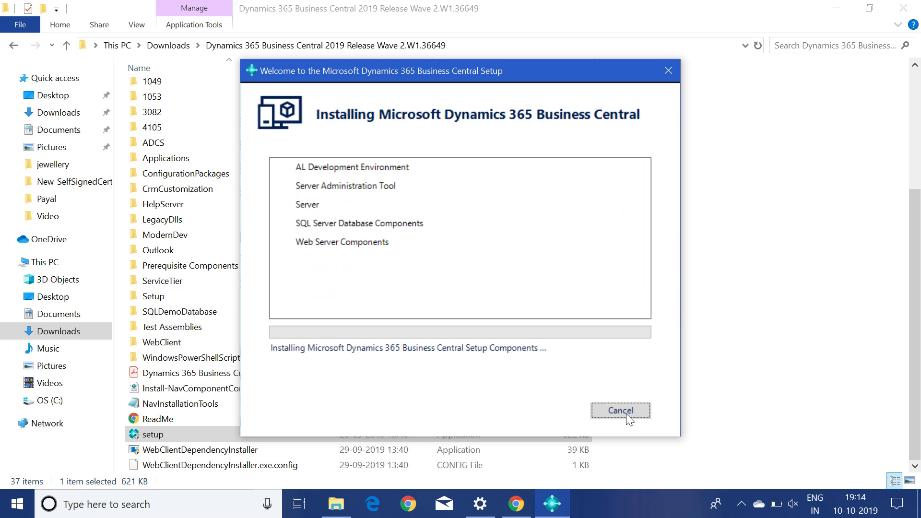